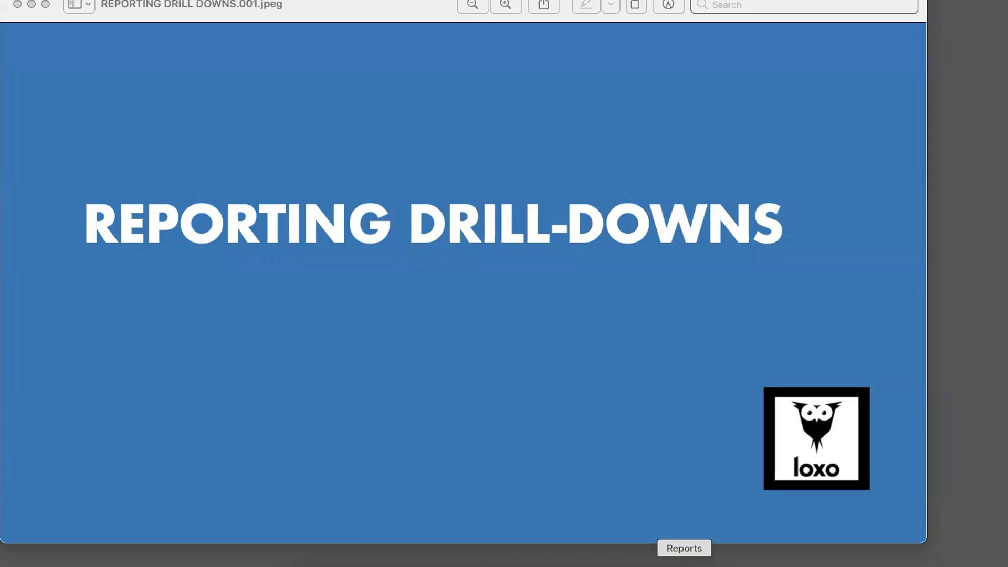
- Return to the Loxo Reports dashboard and bring up the # of Placements Last Year bar chart
left_click(684, 562)
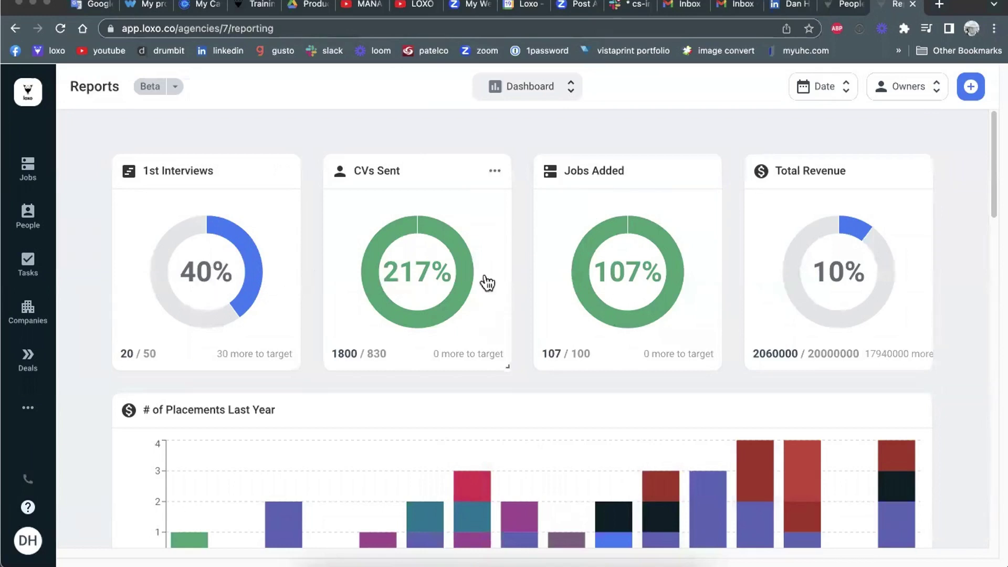
scroll(329, 278, "down", 3)
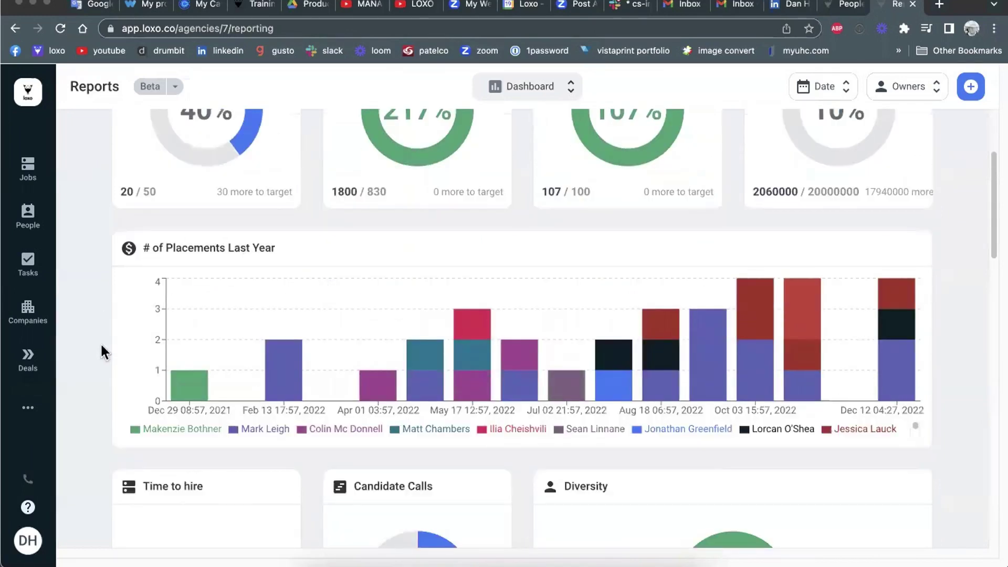
mouse_move(273, 383)
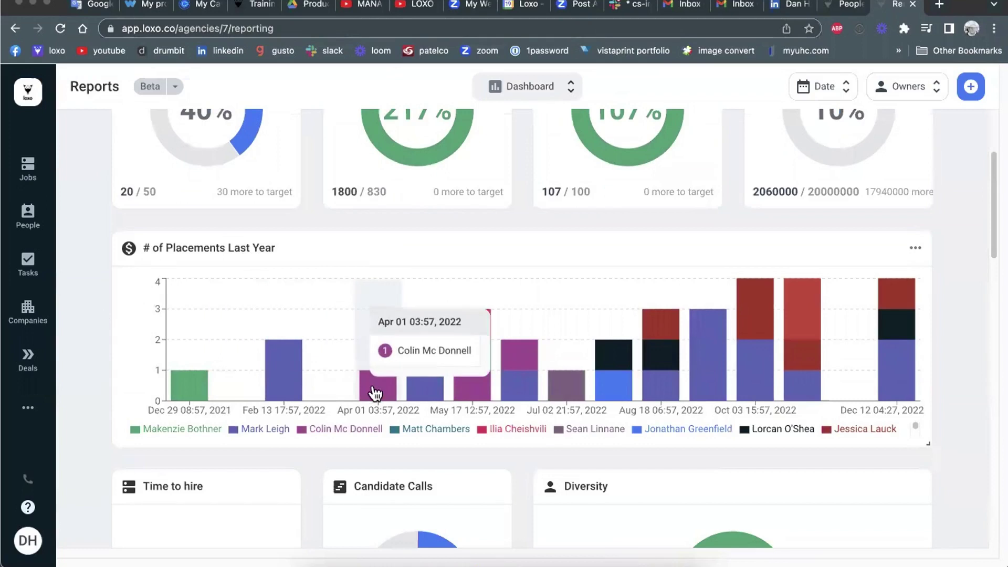
mouse_move(194, 388)
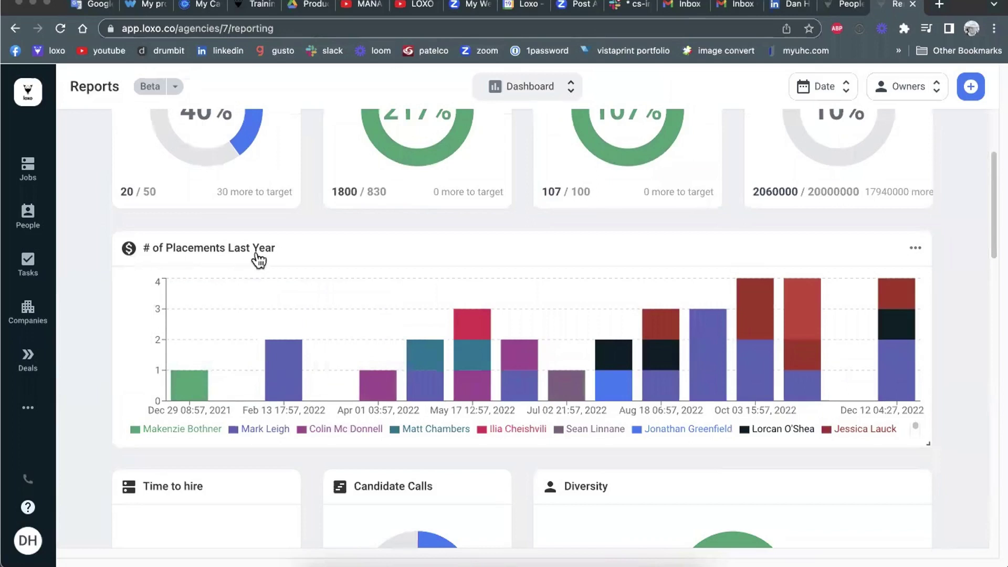
mouse_move(179, 367)
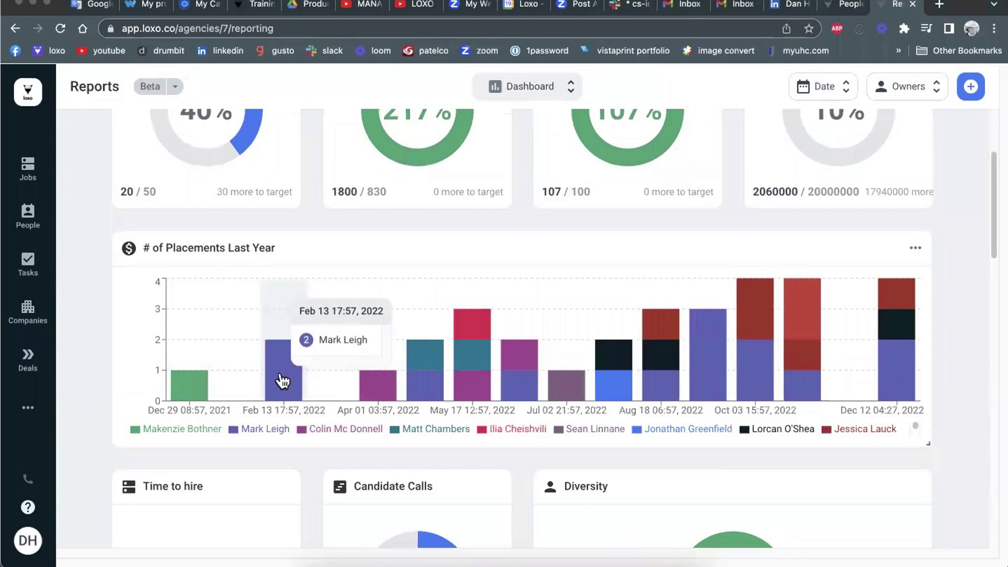
- Open the Feb 13 bar's placement records, review them in the Summary view, then close the drill-down
left_click(283, 380)
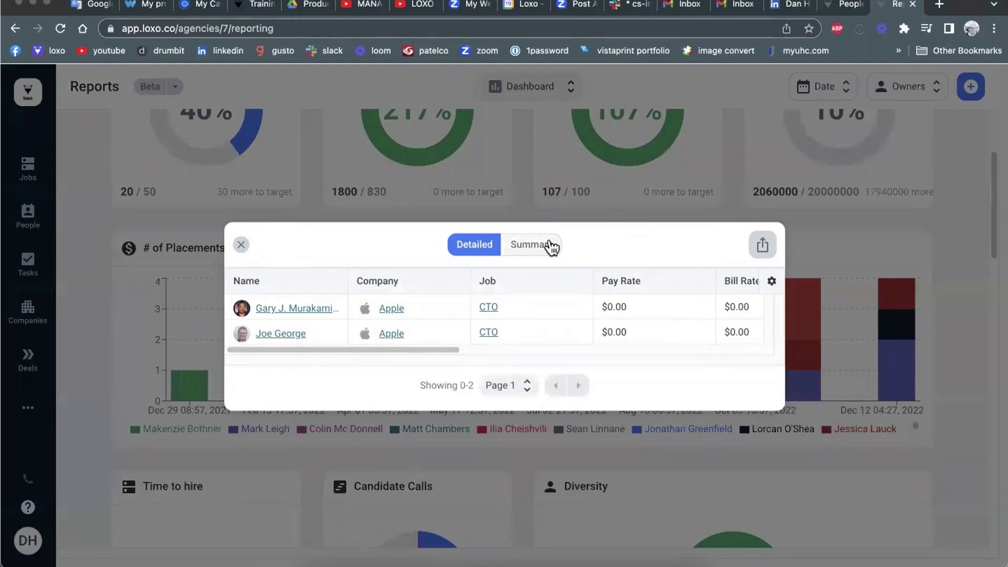
left_click(550, 245)
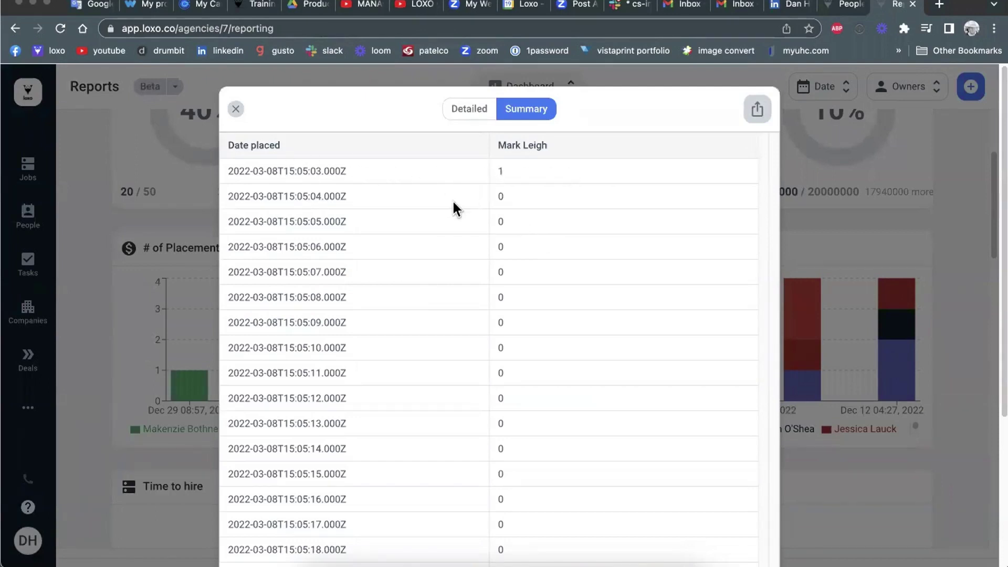
scroll(454, 210, "down", 5)
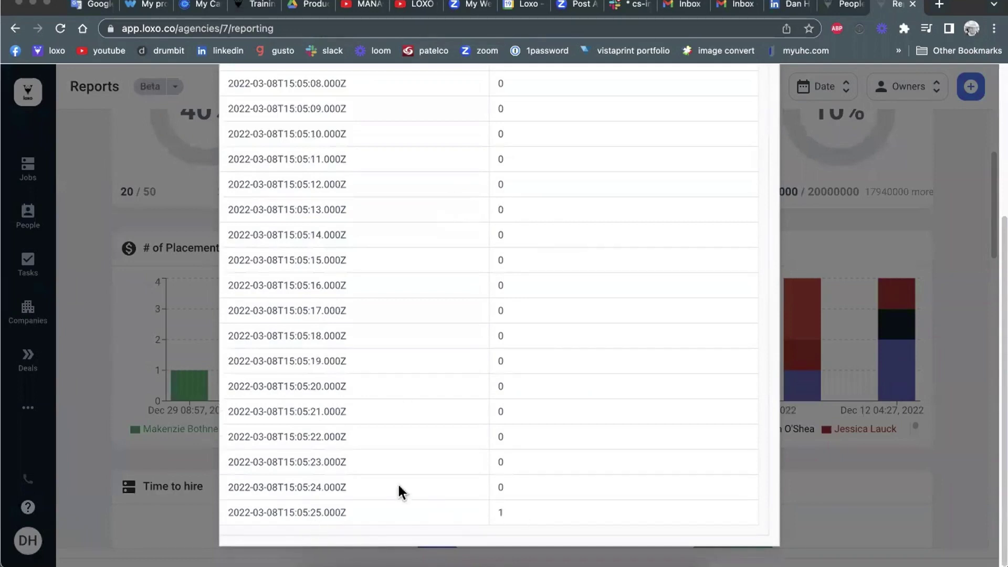
scroll(397, 483, "up", 5)
left_click(236, 111)
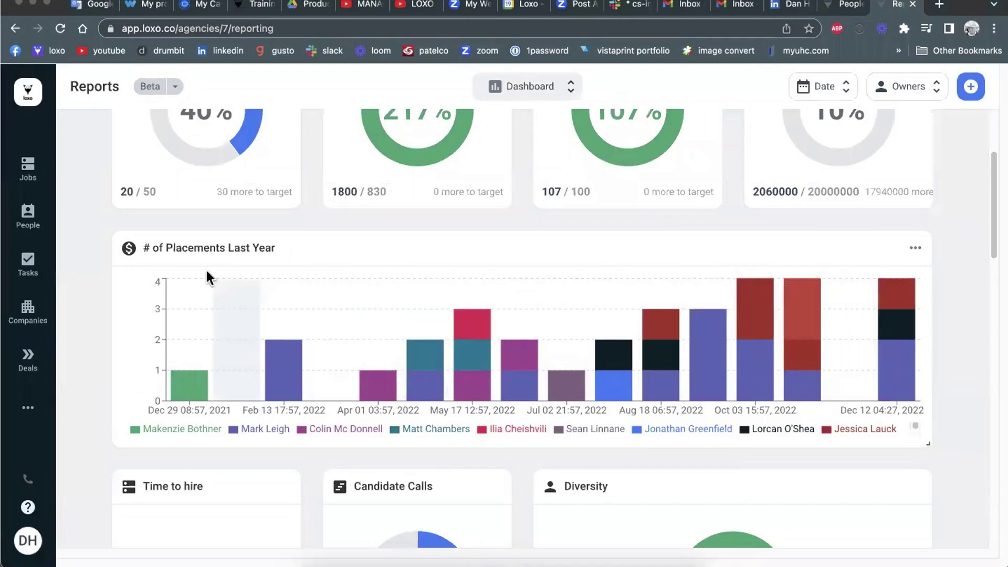
left_click(212, 249)
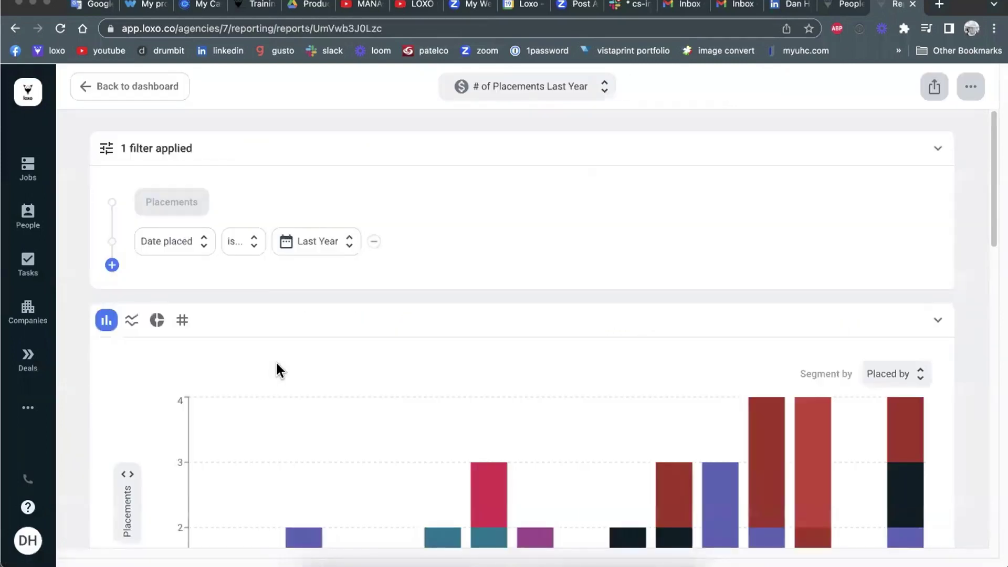
scroll(277, 363, "down", 3)
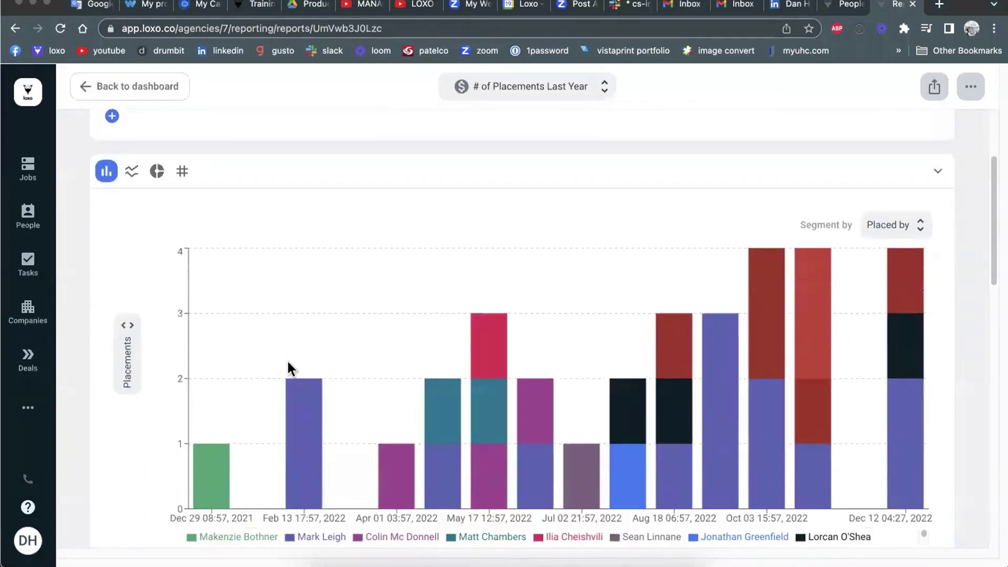
left_click(405, 471)
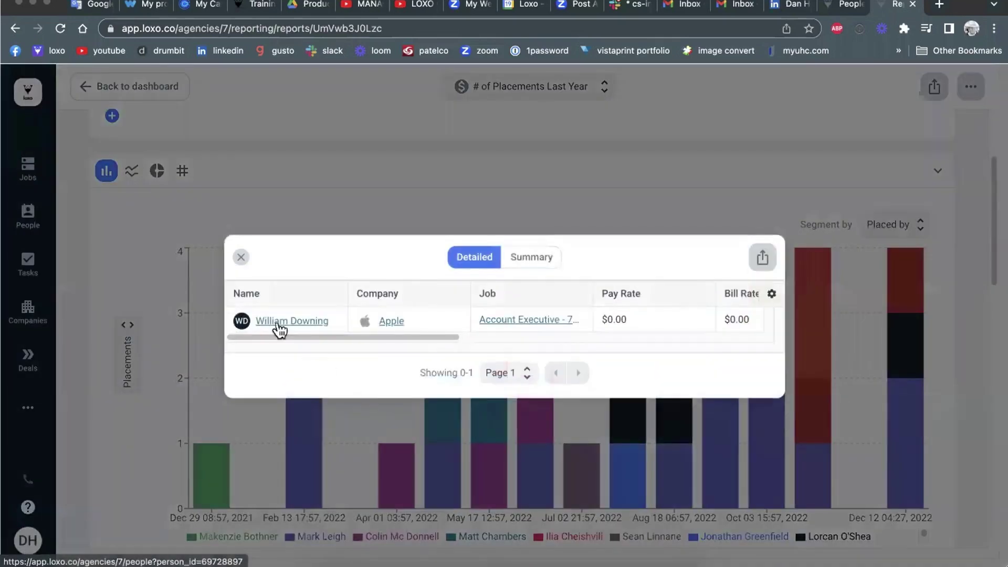
left_click(243, 260)
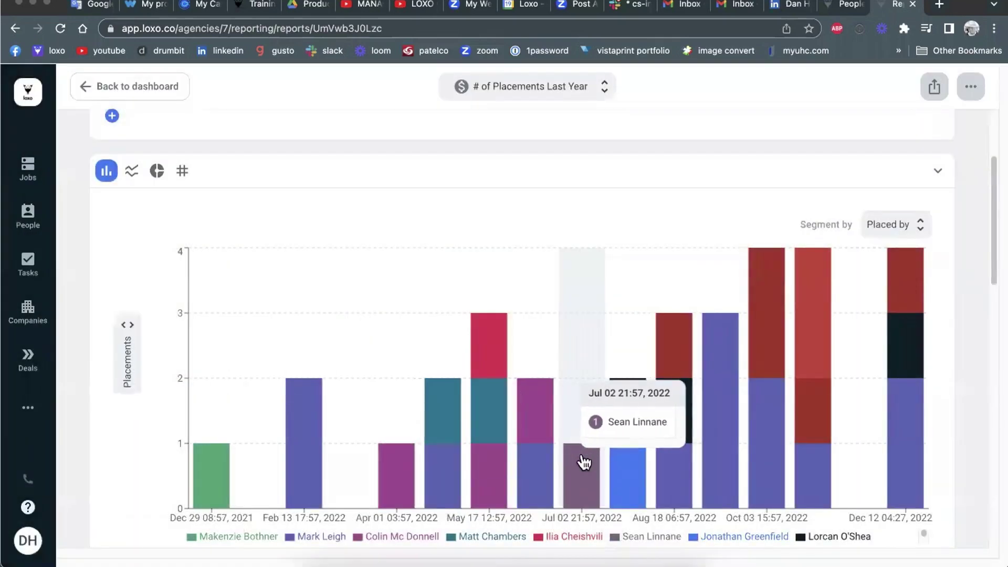
left_click(582, 462)
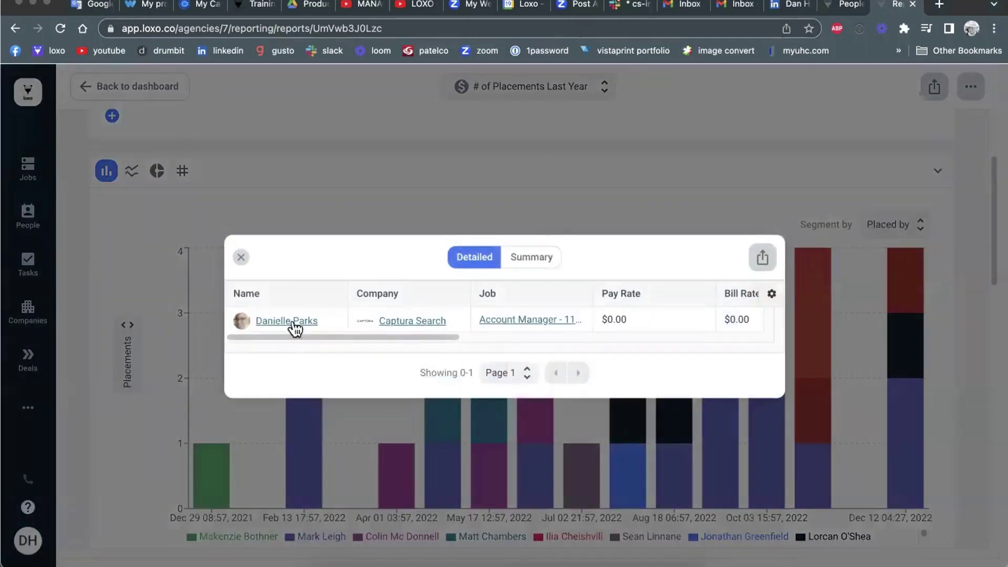
left_click(241, 258)
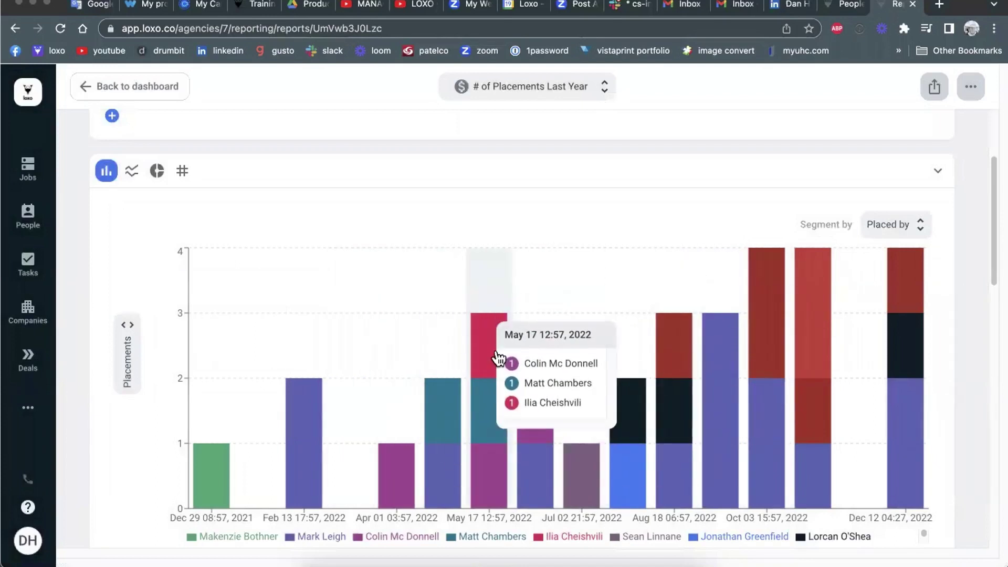
- Switch the placements report to a line chart and check the Feb 13 point's records
left_click(132, 173)
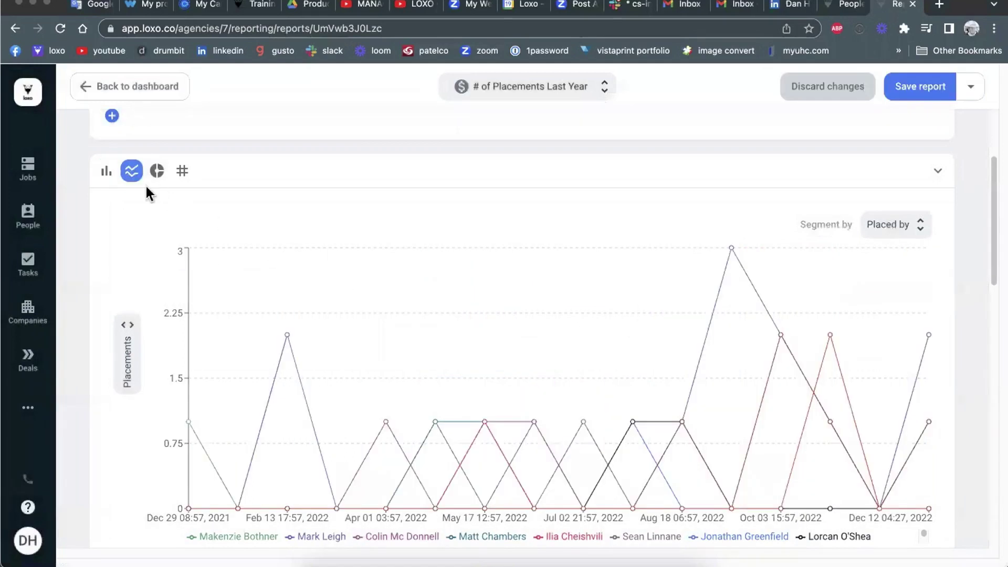
left_click(286, 335)
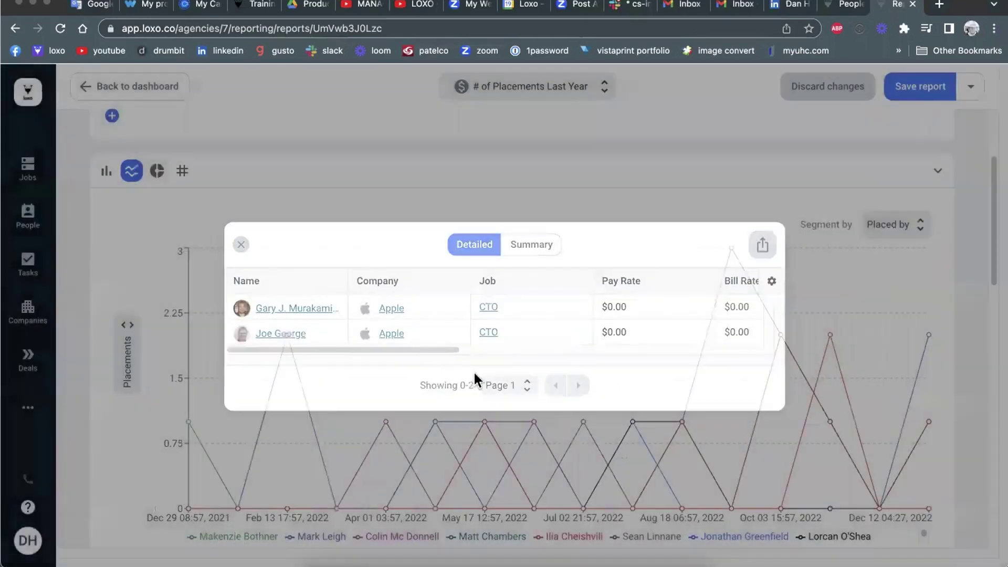
left_click(240, 246)
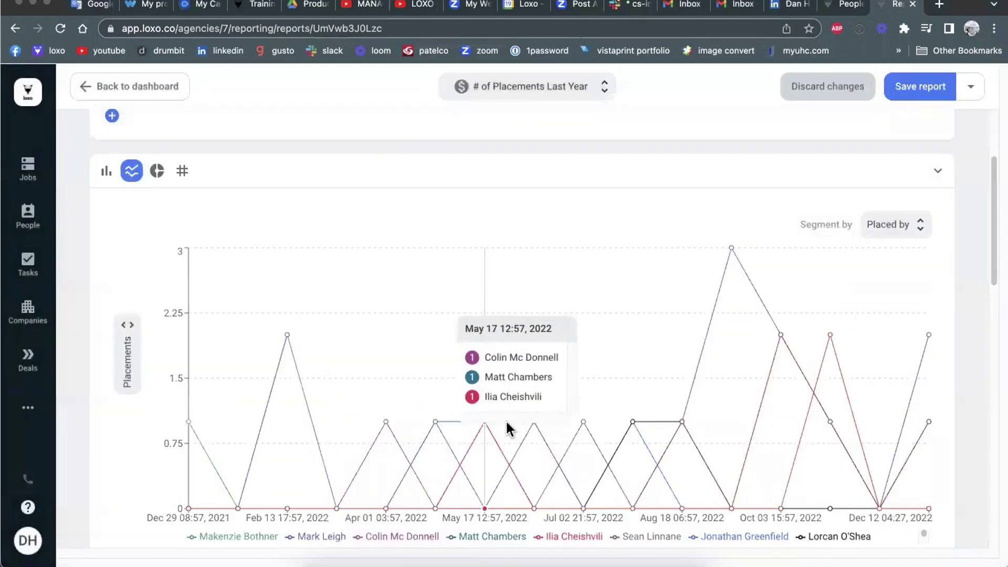
- Open the Jun 09 point's placements in the Summary view, then close the drill-down
left_click(534, 424)
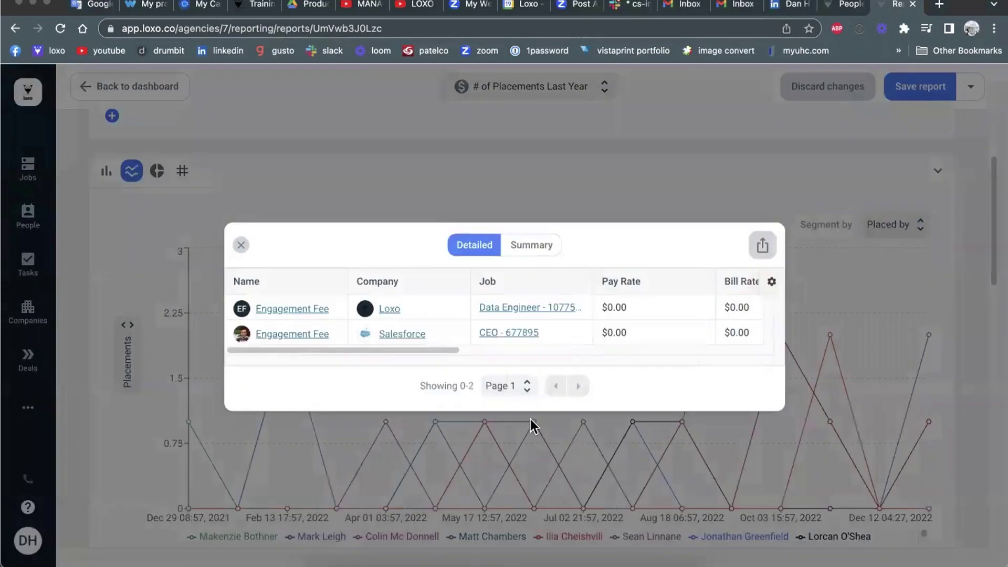
left_click(532, 247)
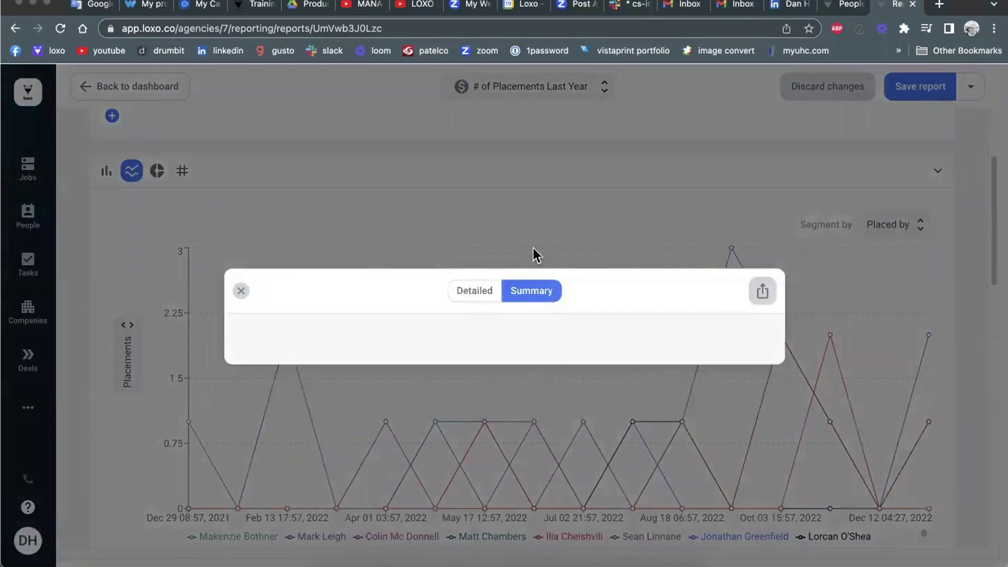
left_click(236, 111)
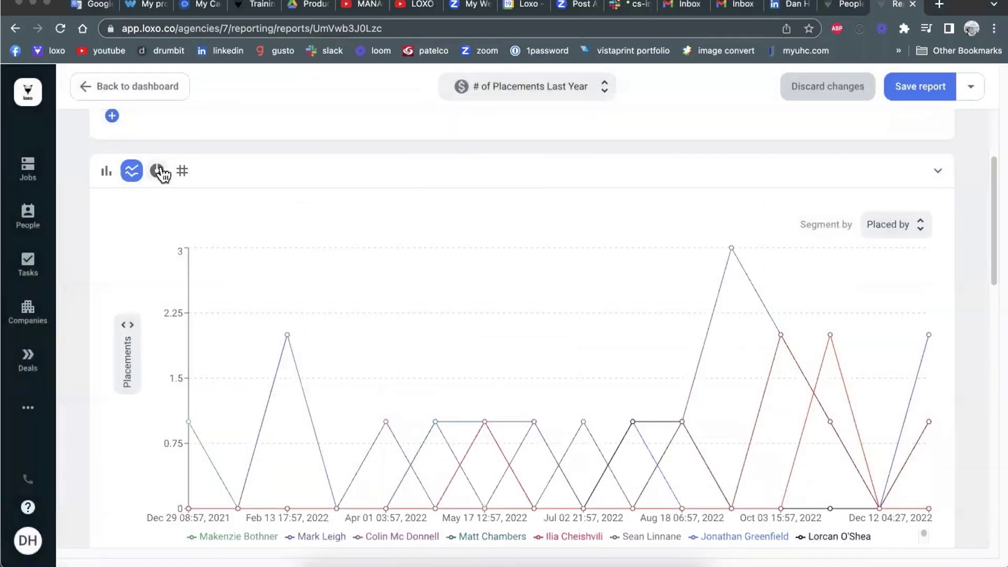
- Show the report as a pie chart and review the Sep 10 slice's summary by date
left_click(158, 171)
mouse_move(449, 443)
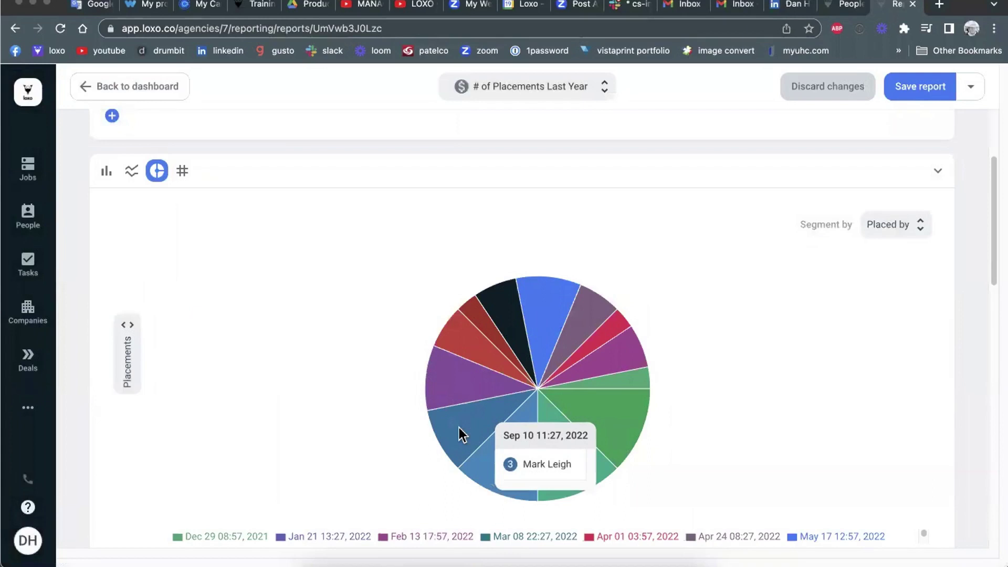
left_click(460, 434)
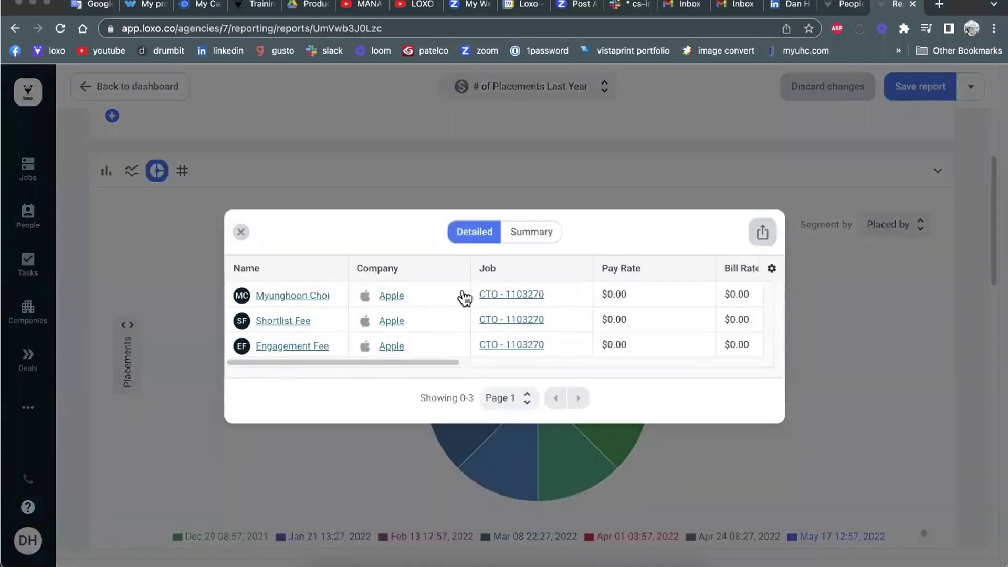
left_click(526, 236)
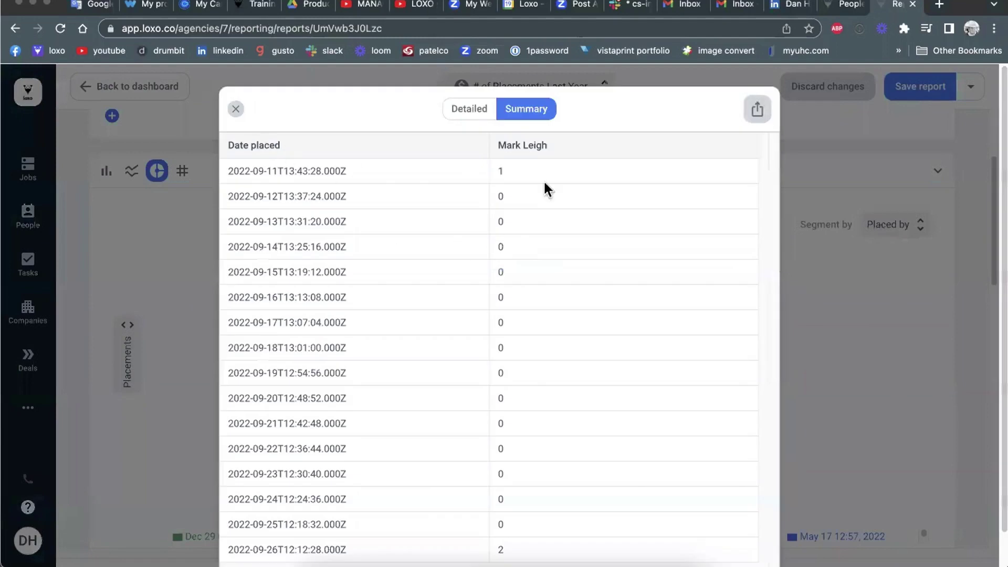
scroll(373, 301, "down", 1)
scroll(371, 301, "up", 1)
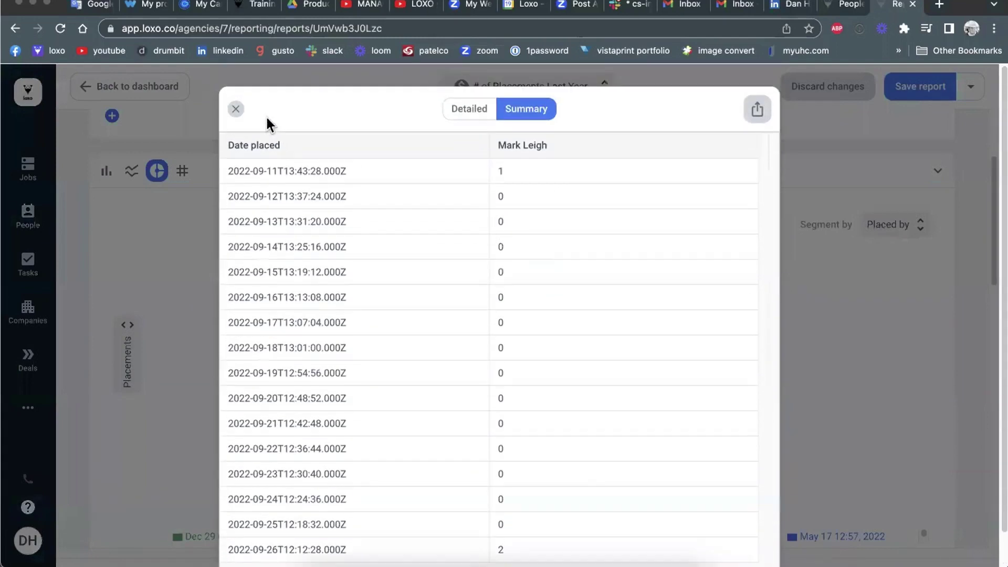
left_click(235, 111)
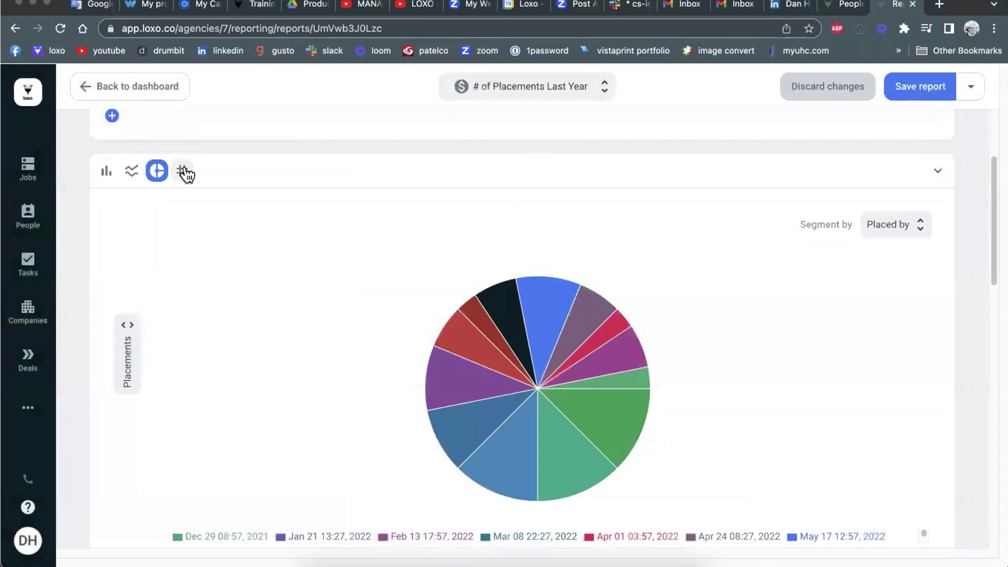
- Display the report as a single 32-placement total and review its full record list
left_click(183, 172)
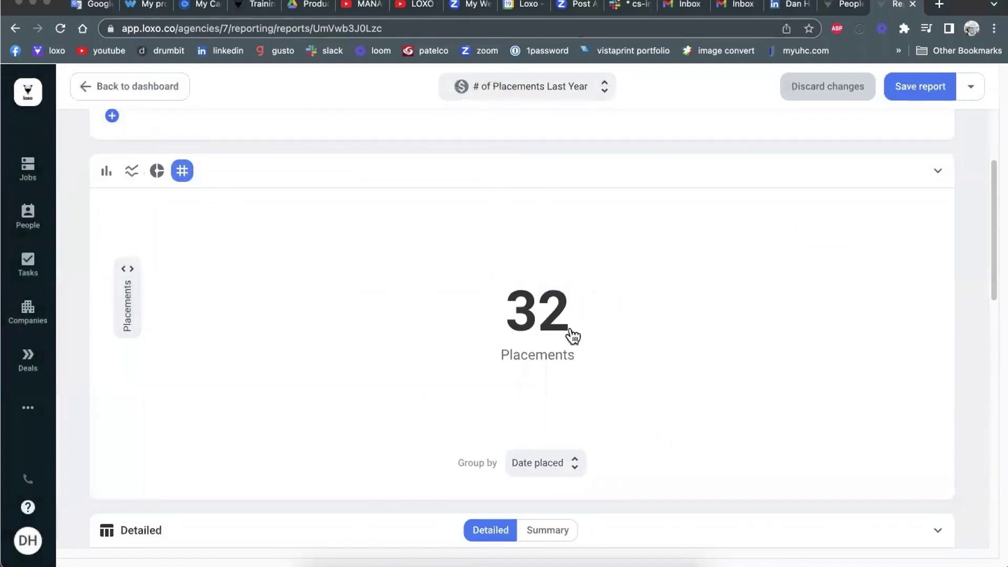
left_click(540, 319)
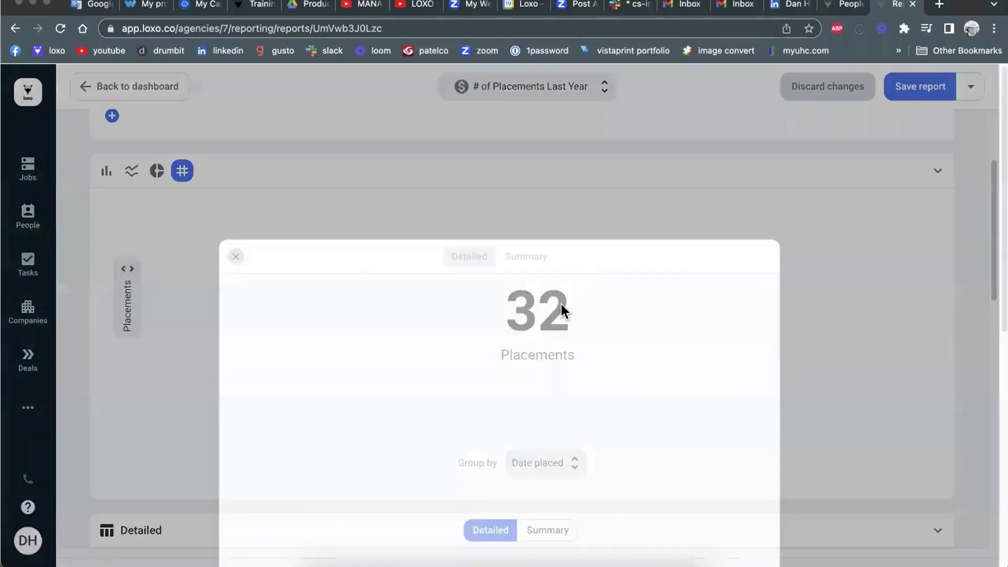
scroll(663, 270, "down", 7)
scroll(296, 273, "up", 7)
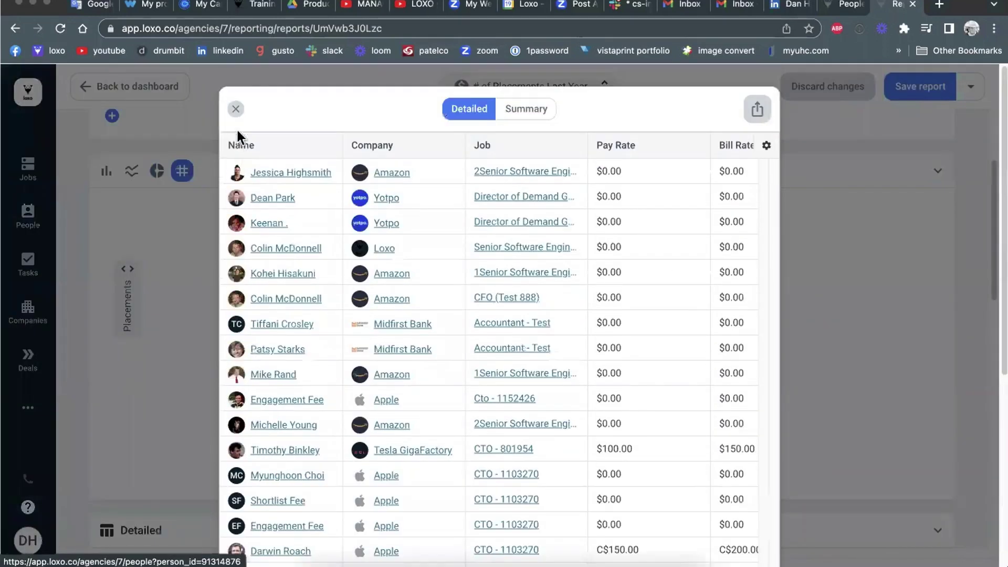
left_click(236, 110)
scroll(284, 329, "up", 3)
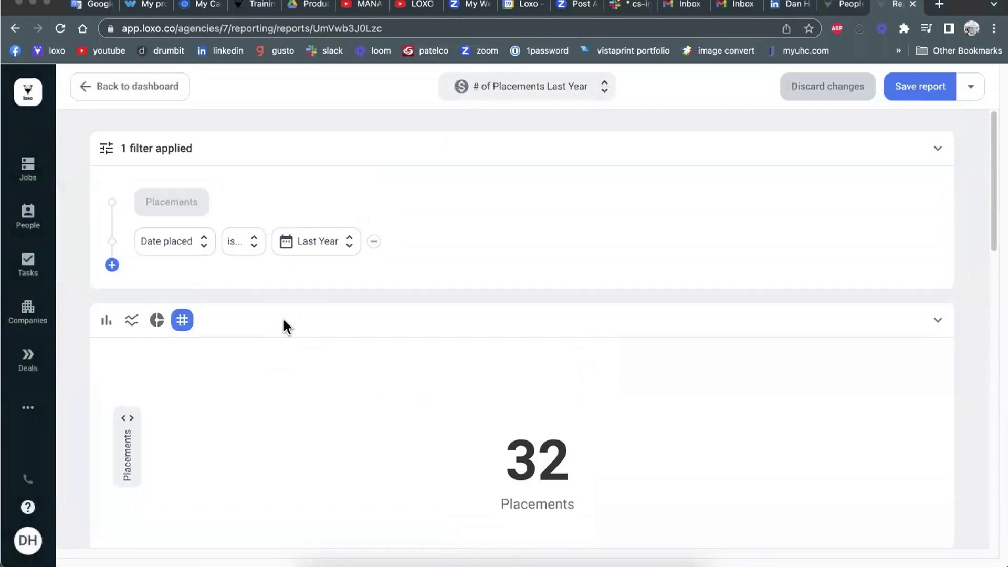
scroll(283, 320, "down", 1)
left_click(107, 283)
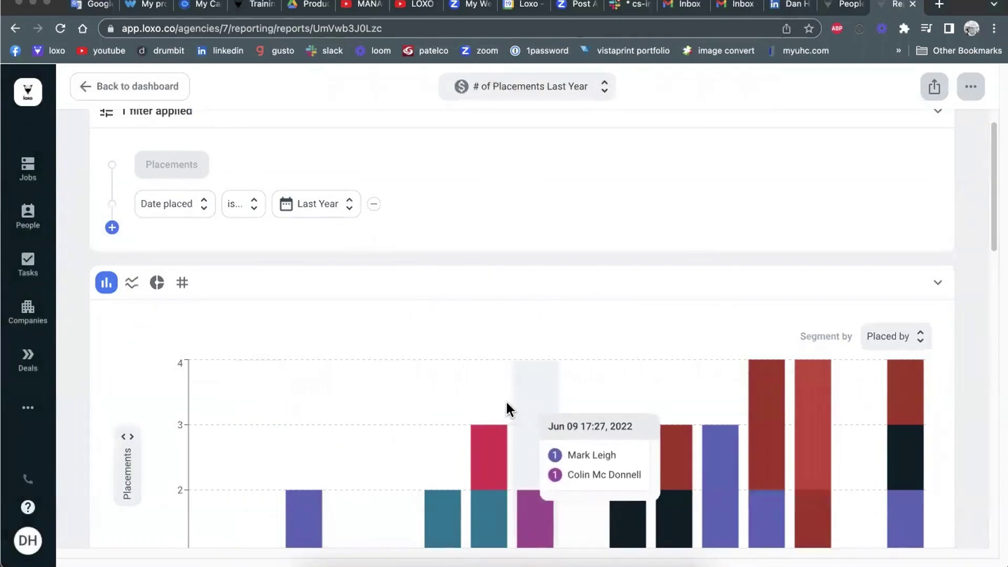
scroll(528, 352, "down", 1)
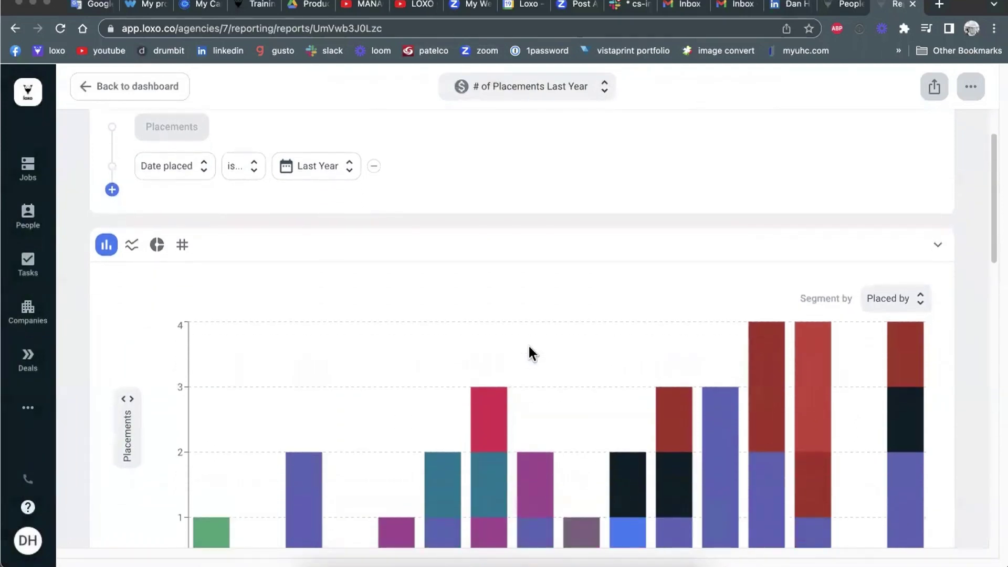
scroll(449, 353, "down", 1)
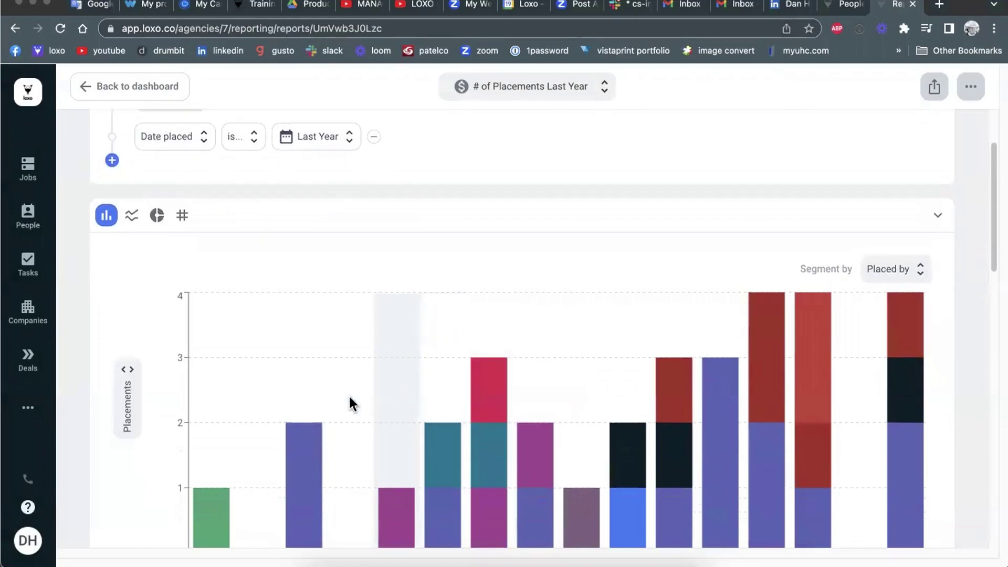
left_click(308, 457)
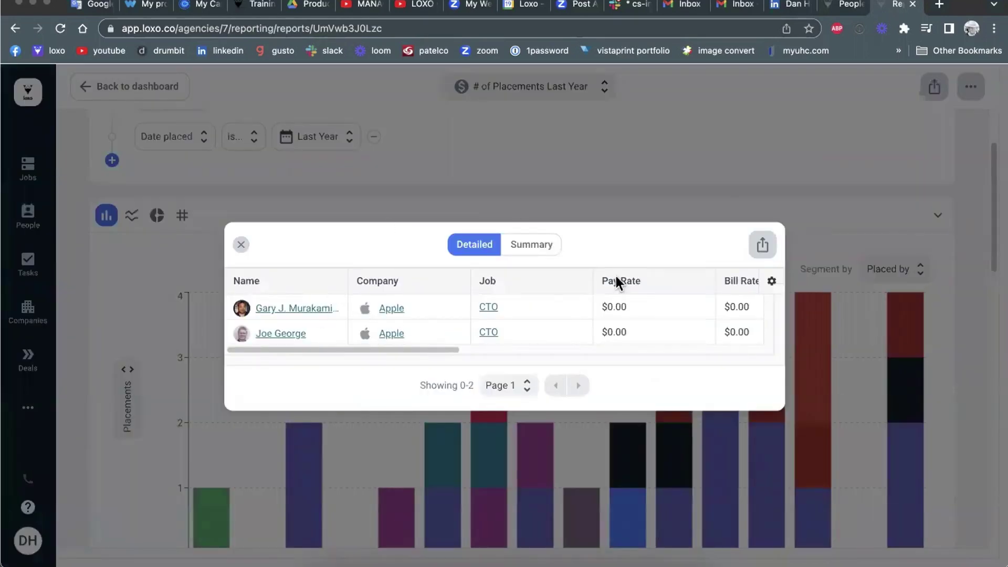
left_click(762, 247)
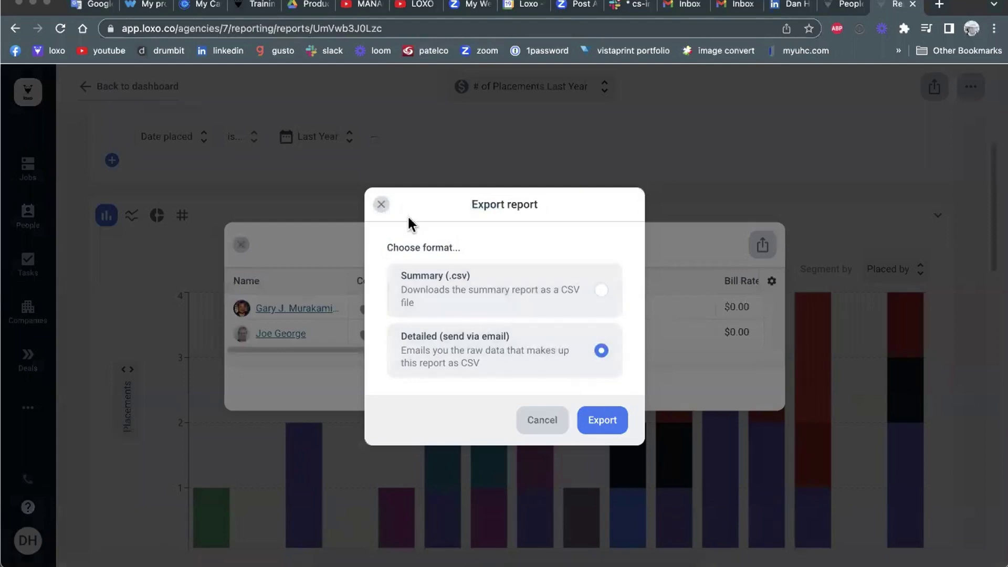
left_click(385, 205)
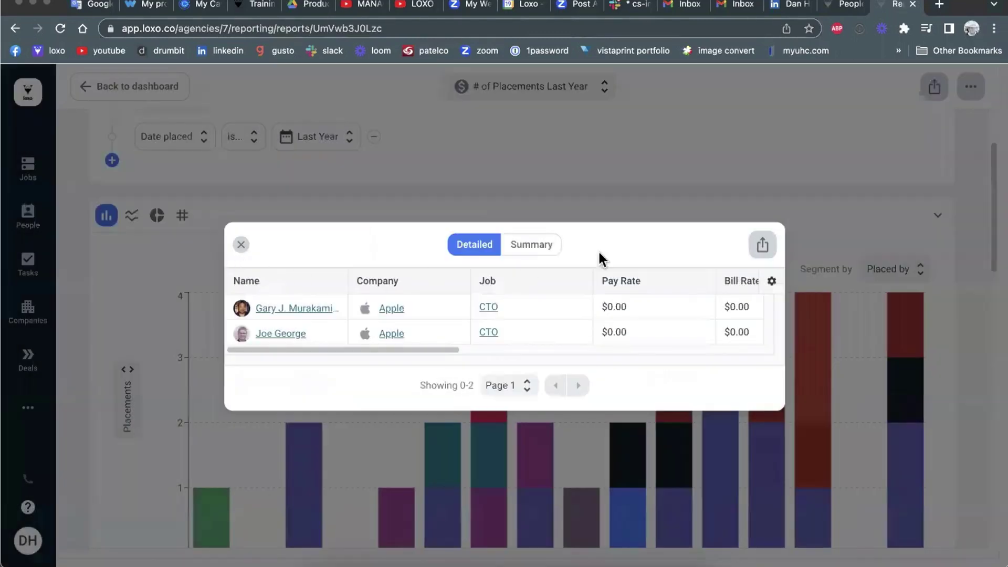
left_click(239, 245)
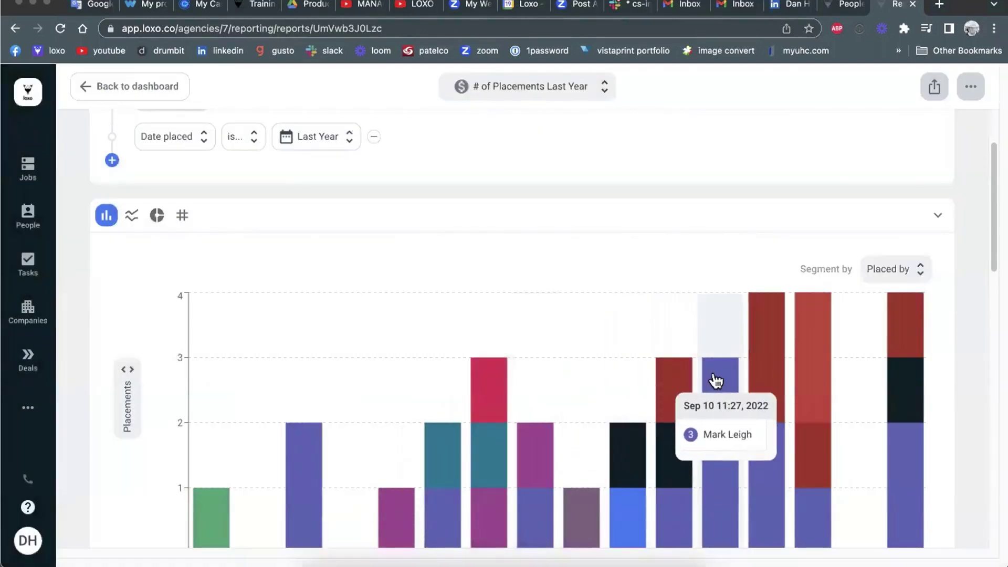
scroll(704, 362, "down", 4)
scroll(704, 353, "up", 6)
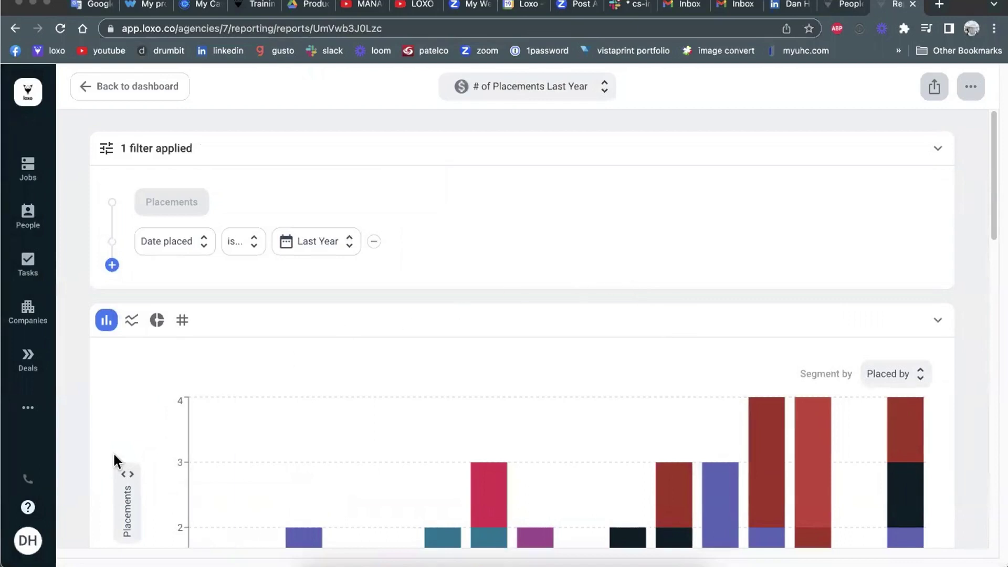
- Open the Intercom help and support messenger from the sidebar's ? icon
left_click(28, 508)
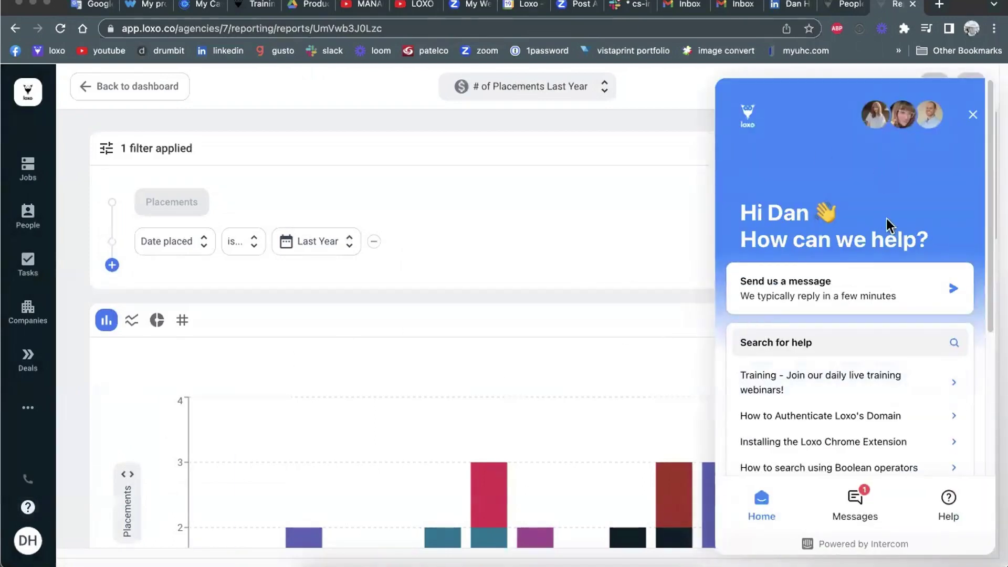